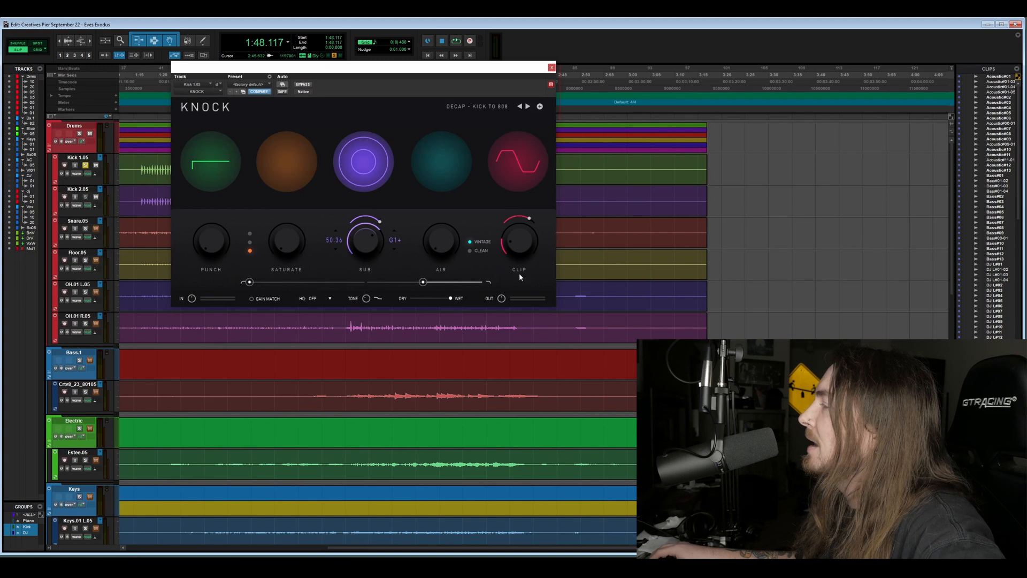
Step: Raise the Punch amount on Kick 1.05, audition it over a short kick passage, and return Punch to zero
left_click_drag(218, 249, 214, 191)
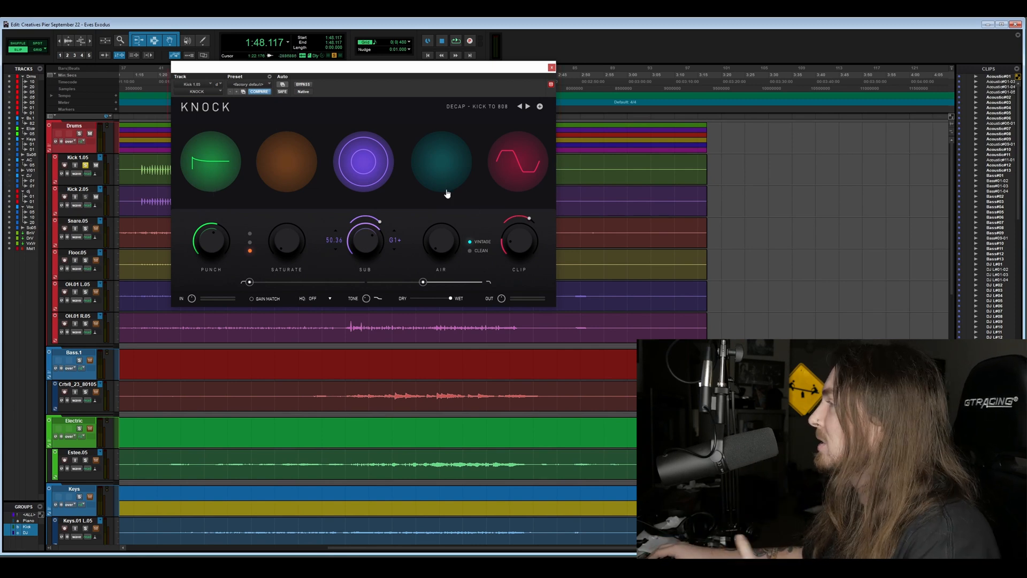
left_click(298, 176)
left_click(372, 162)
left_click(441, 163)
left_click(517, 166)
left_click(576, 173)
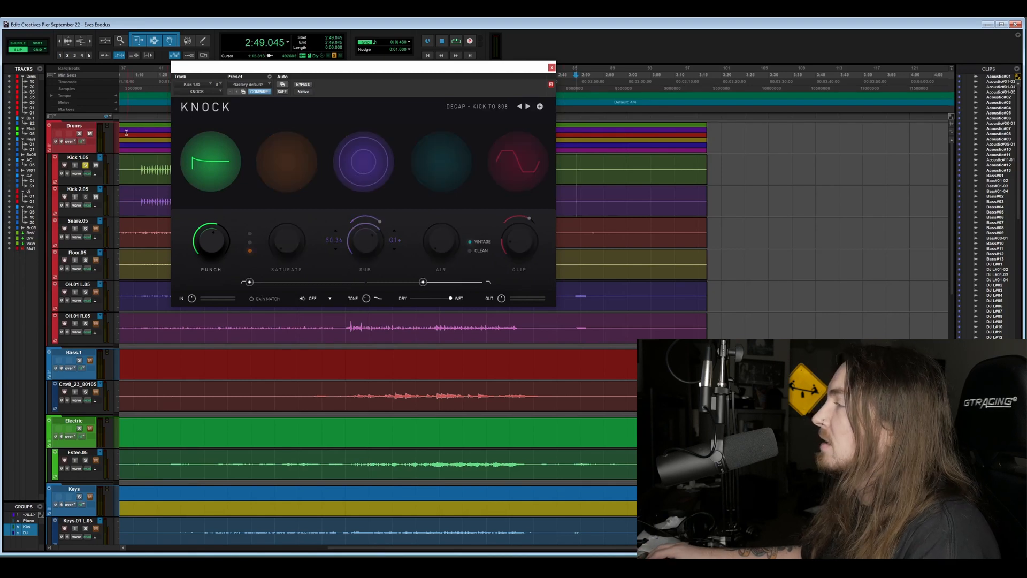
left_click(142, 111)
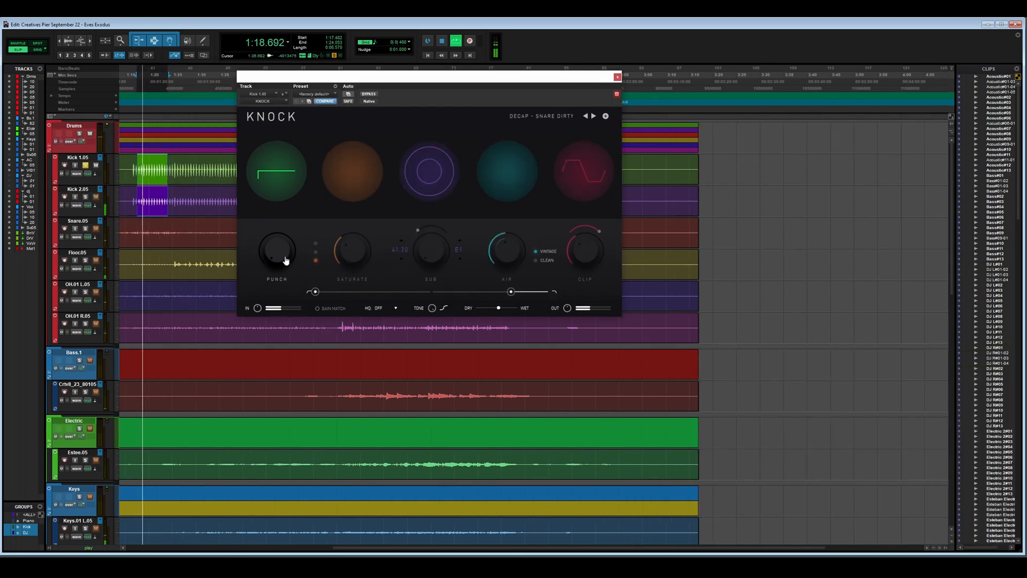
left_click_drag(286, 260, 300, 278)
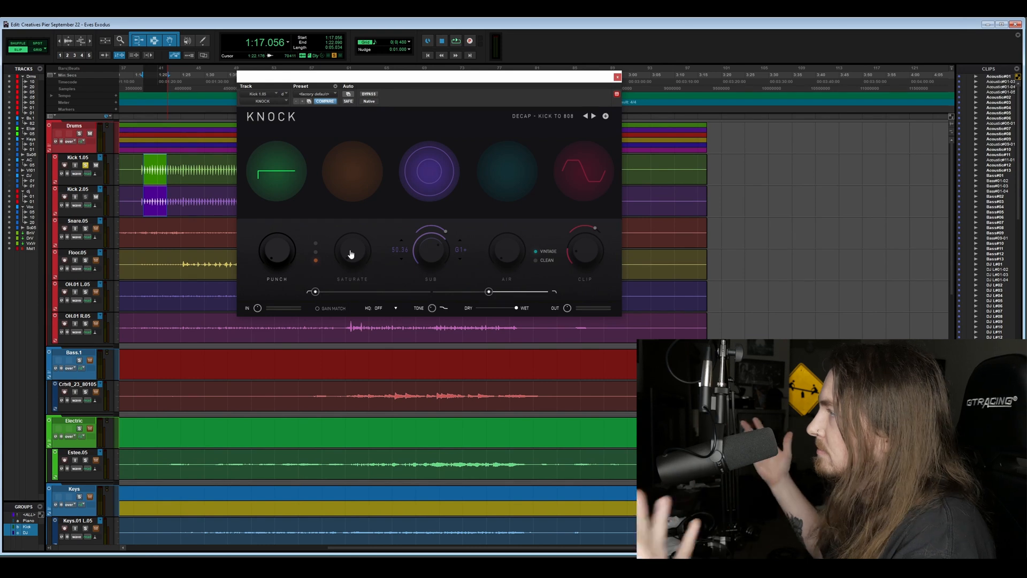
Step: Choose the first of the three Saturate modes and sweep the Saturate amount while auditioning the kick loop
left_click(316, 244)
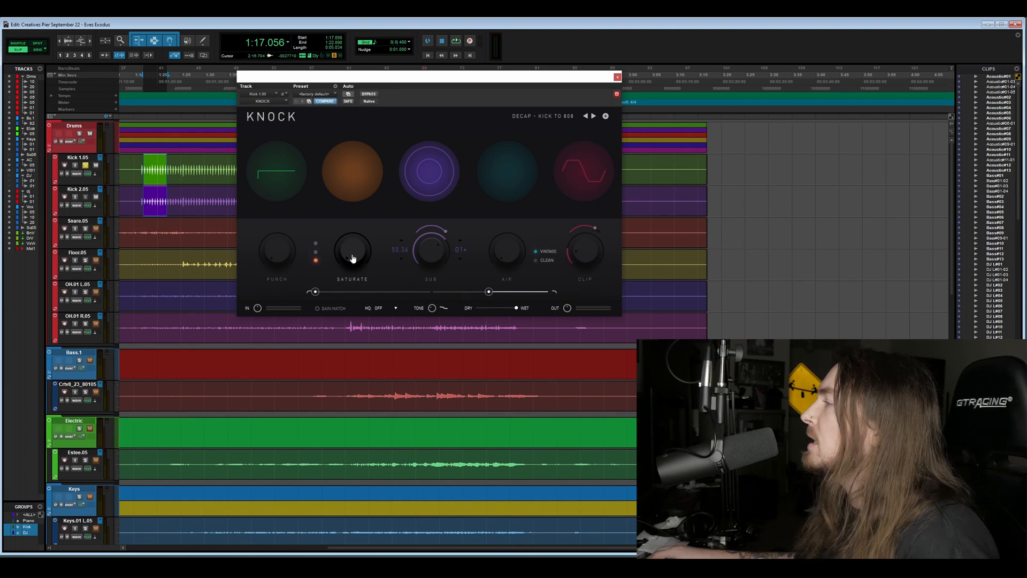
left_click_drag(357, 229, 358, 277)
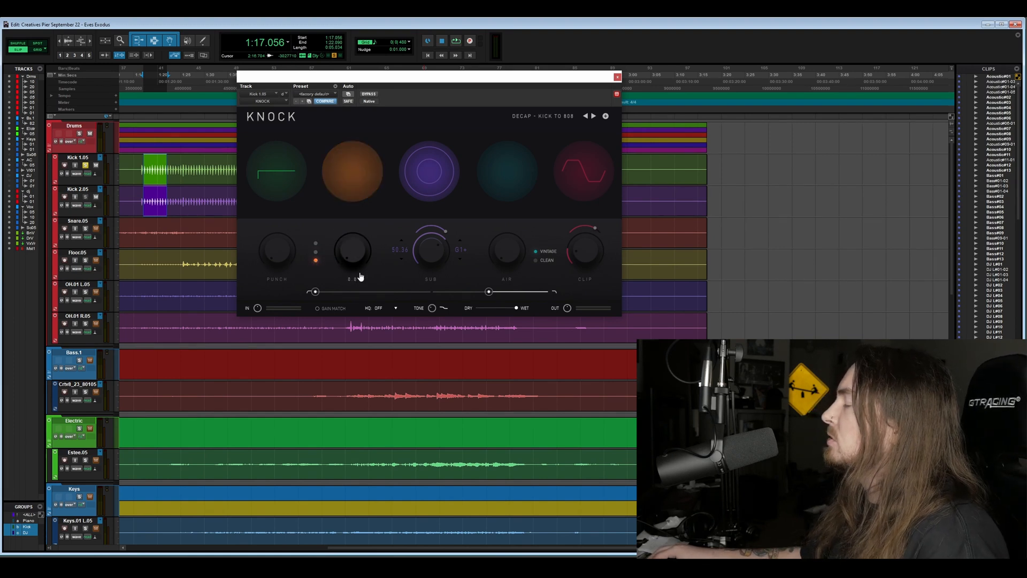
left_click(314, 244)
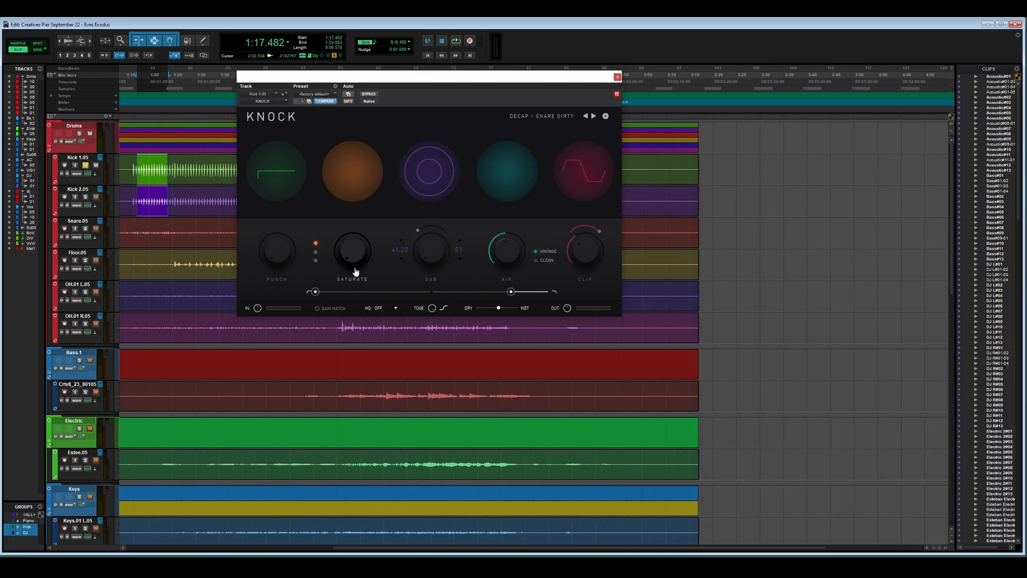
key("space")
mouse_move(354, 265)
left_mouse_down()
mouse_move(353, 184)
mouse_move(360, 275)
left_mouse_up()
key("space")
Step: Audition the second and third Saturate modes by sweeping the amount up during playback and returning it to zero
left_click(316, 252)
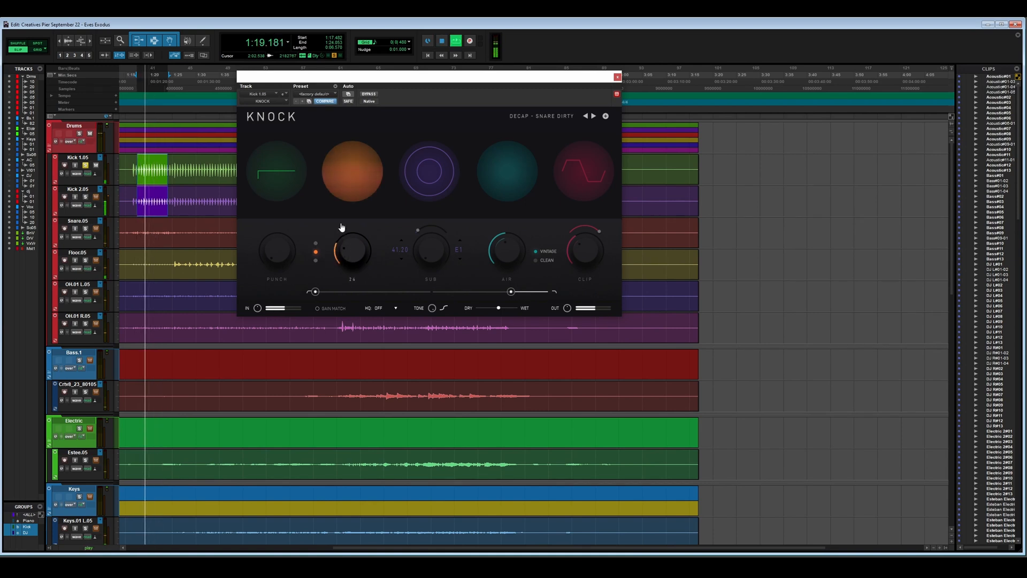
left_click_drag(341, 215, 343, 200)
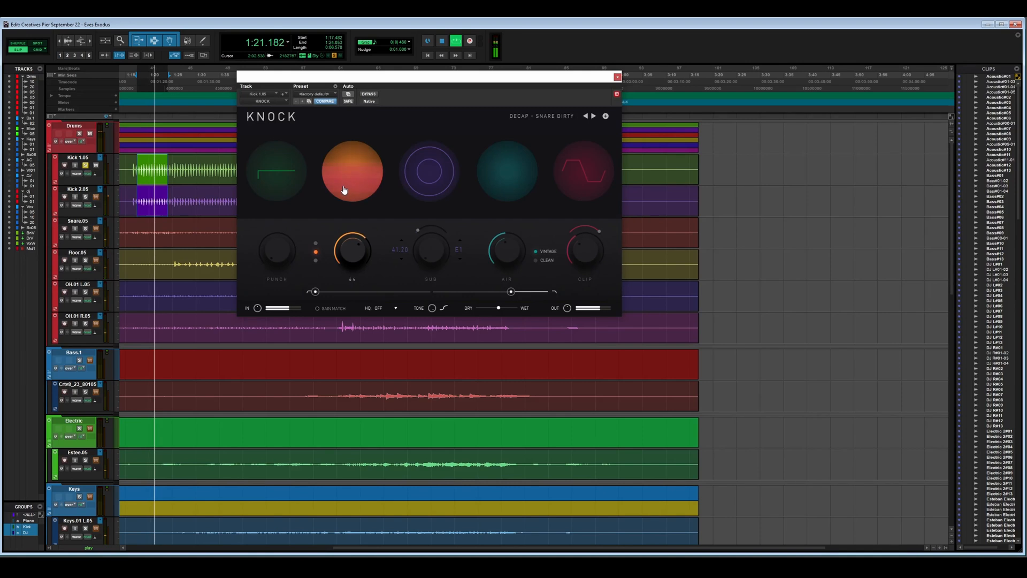
left_click_drag(344, 185, 360, 277)
key("space")
key("space")
mouse_move(346, 266)
left_mouse_down()
mouse_move(347, 184)
mouse_move(348, 275)
left_mouse_up()
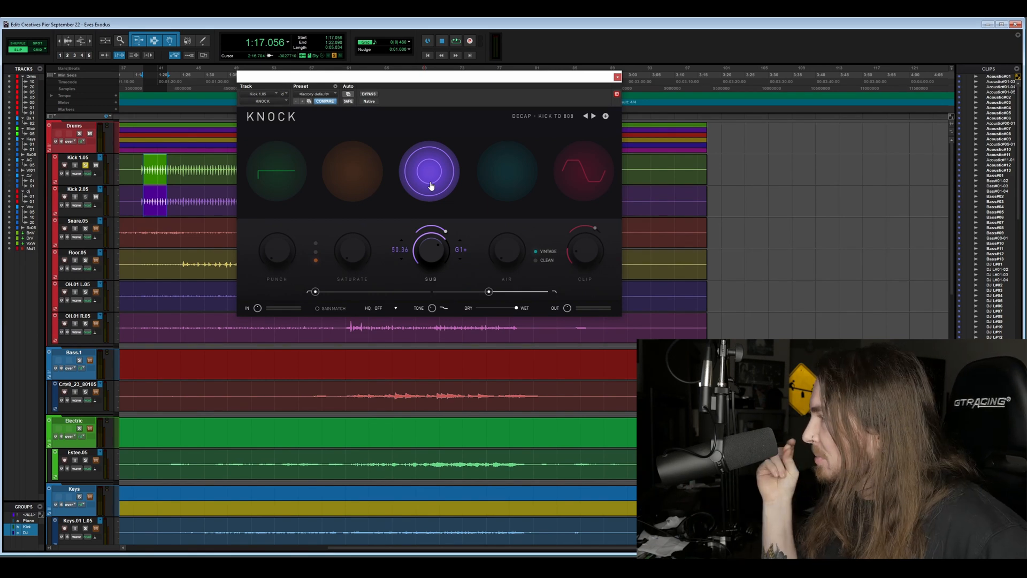
Step: Vary the Sub module's outer ring setting, tuned frequency and amount while auditioning the kick loop
left_click_drag(440, 230, 416, 234)
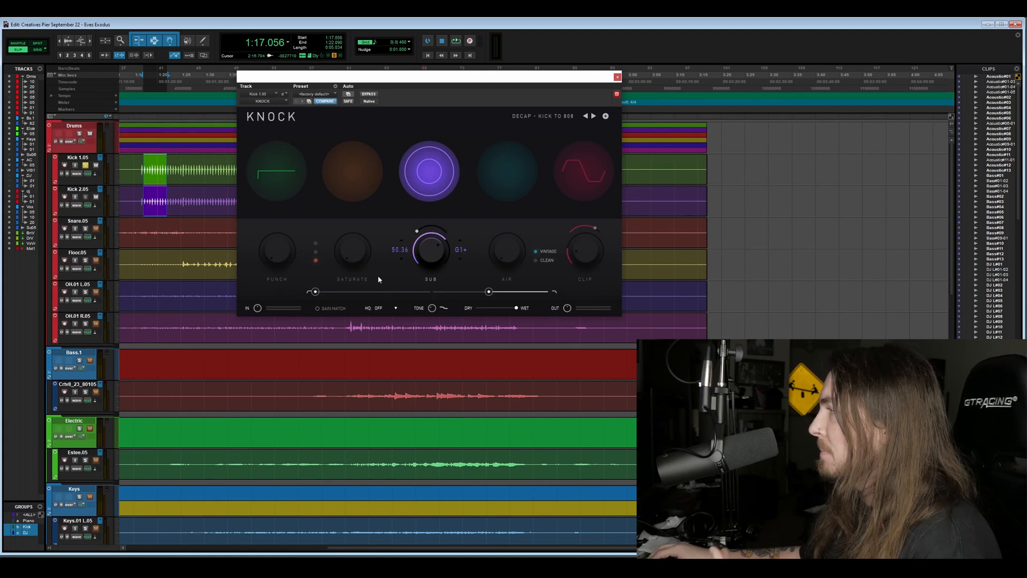
left_click_drag(451, 172, 456, 161)
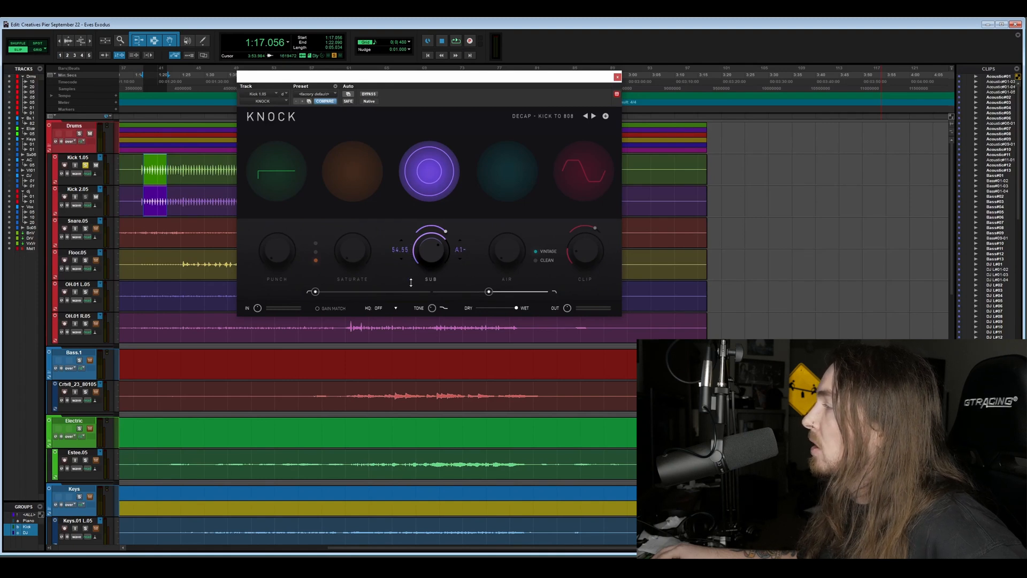
left_click_drag(429, 226, 428, 228)
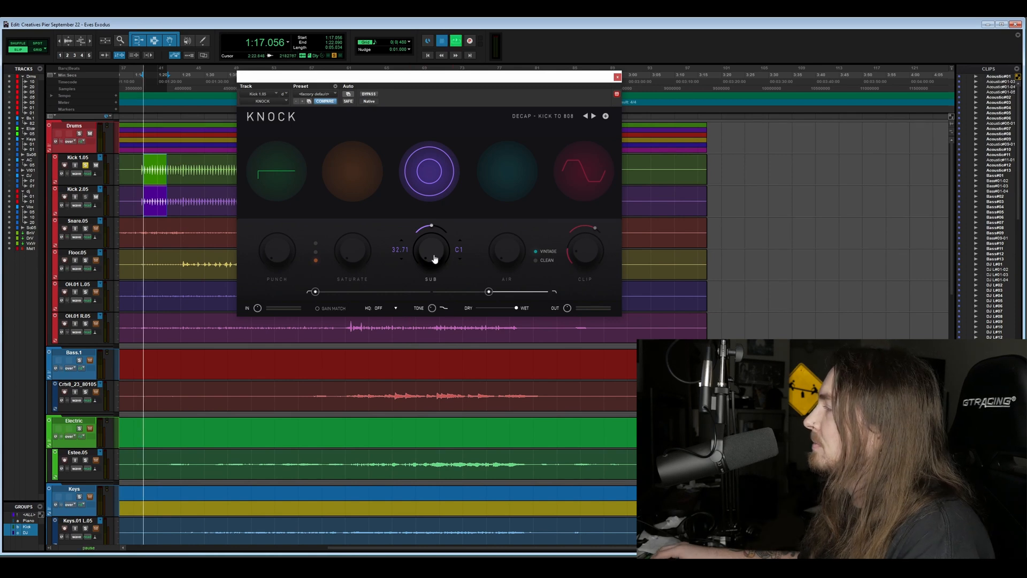
key("space")
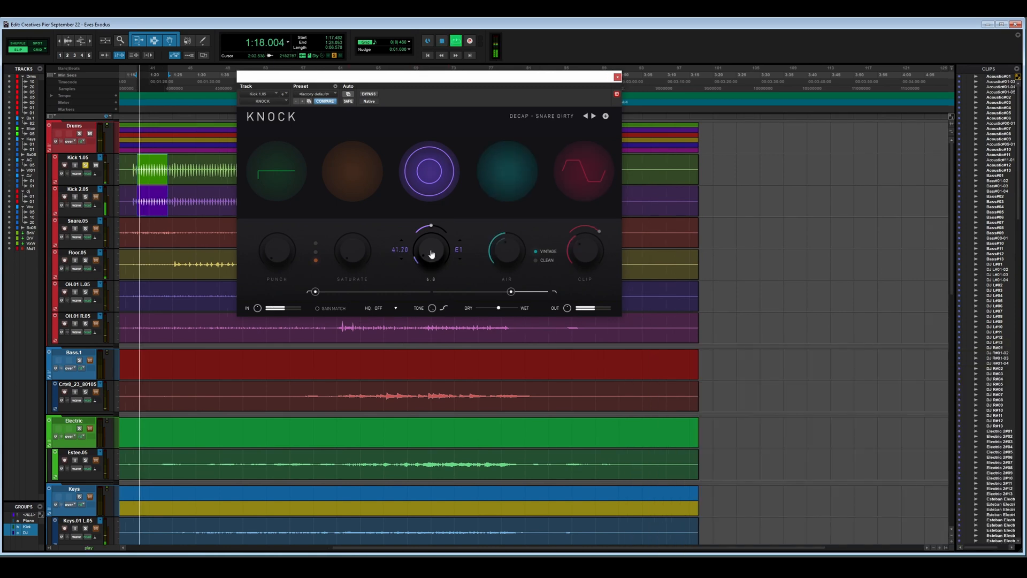
mouse_move(432, 253)
left_mouse_down()
mouse_move(432, 159)
mouse_move(426, 247)
left_mouse_up()
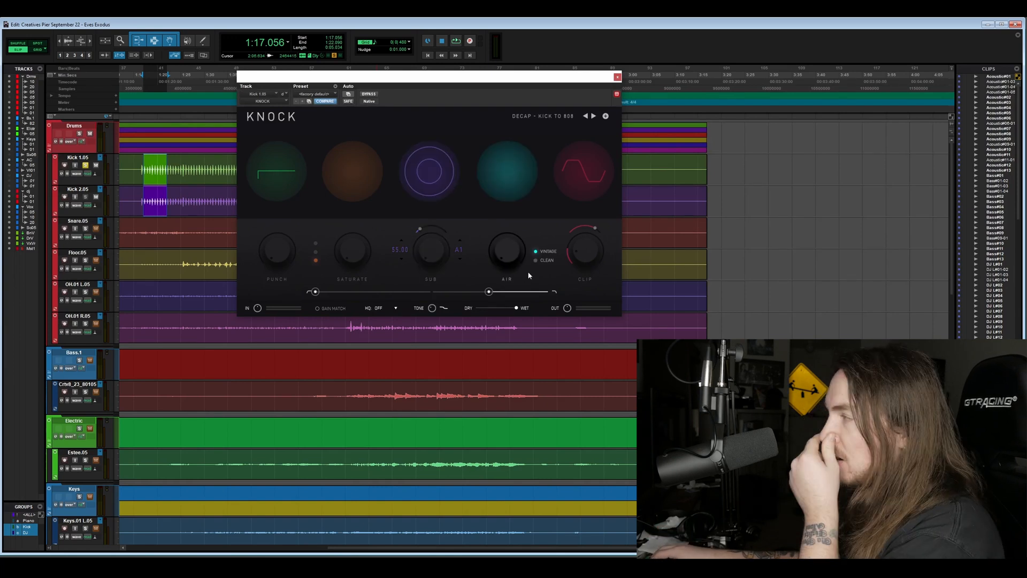
Step: Audition the Air amount on the kick loop in Vintage and Clean modes, returning Air to zero
left_click(536, 259)
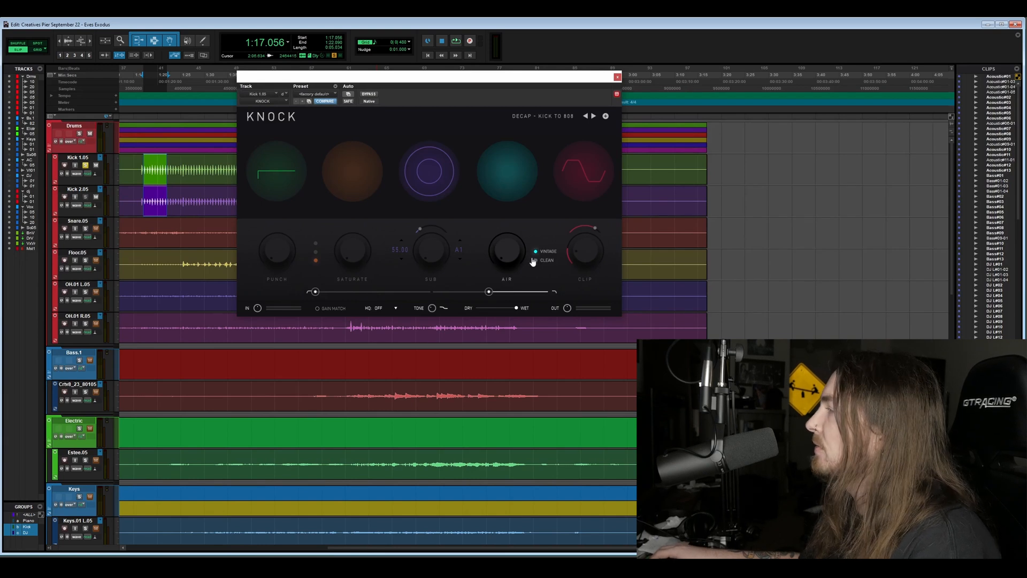
key("space")
left_click_drag(503, 261, 525, 277)
key("space")
key("space")
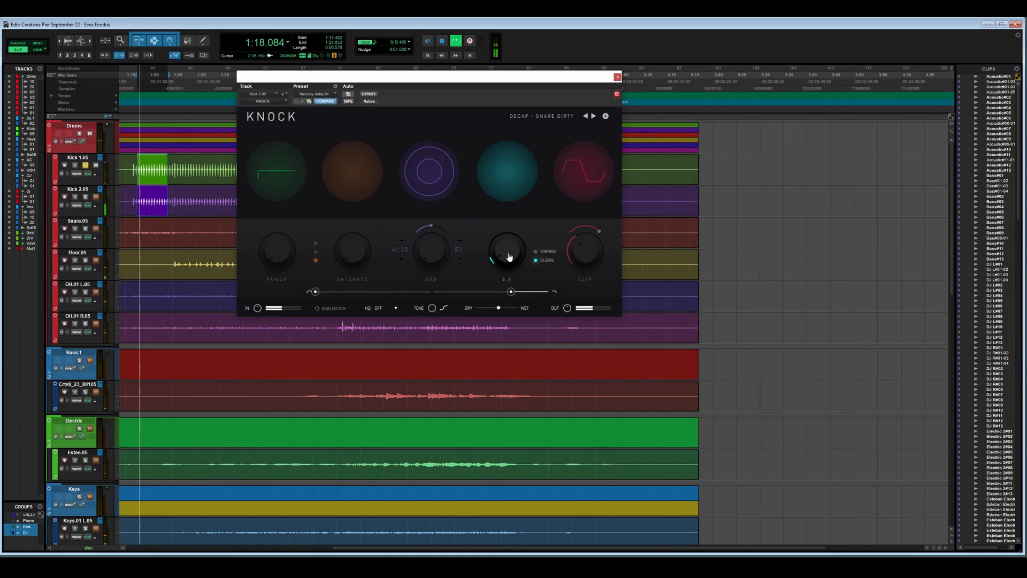
left_click_drag(508, 251, 522, 281)
key("space")
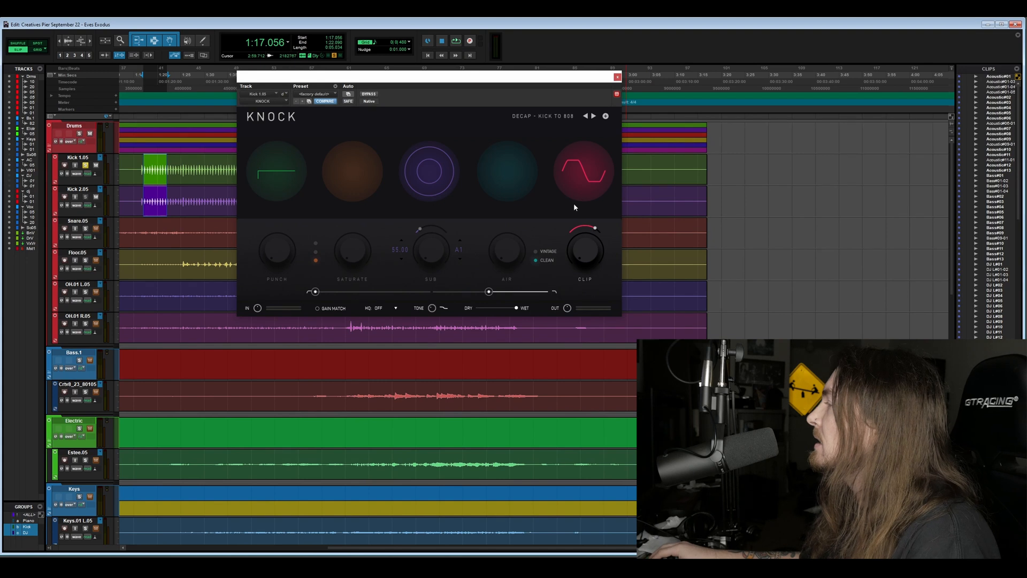
Step: Move the Clip shape to a softer midway setting and sweep the Clip amount while auditioning the kick loop
left_click_drag(597, 236, 559, 271)
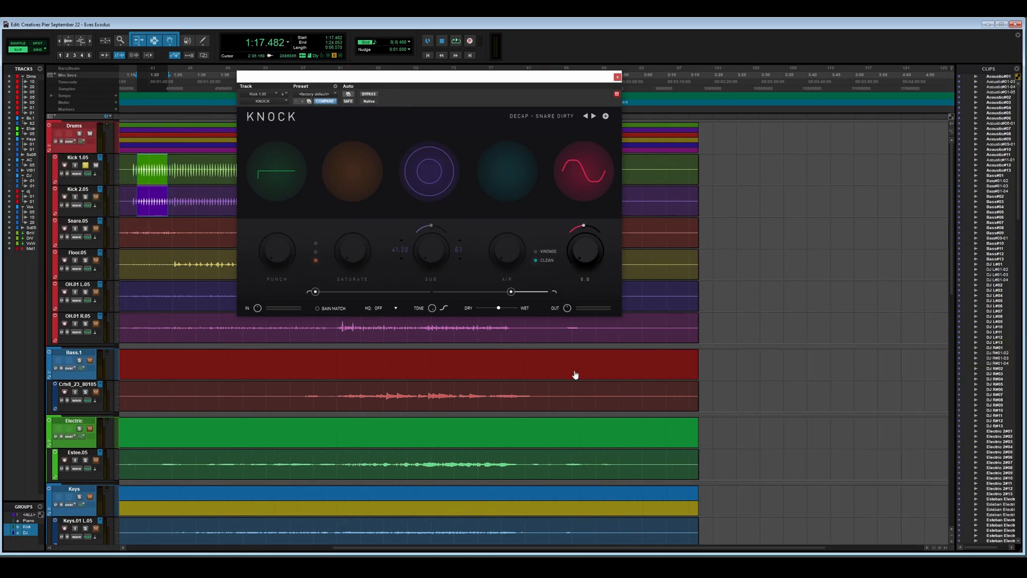
key("space")
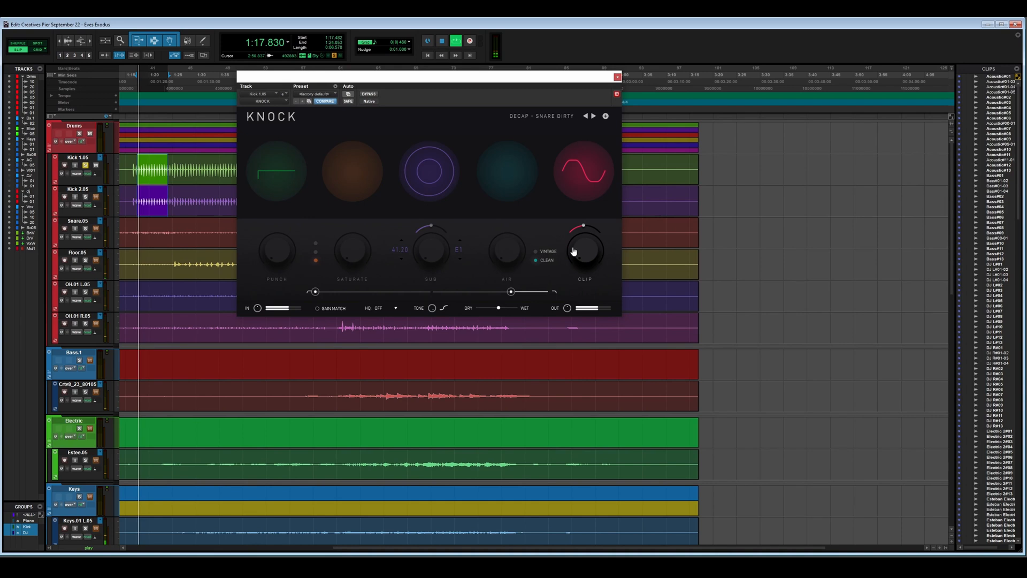
left_click_drag(586, 263, 583, 288)
key("space")
Step: Push the Clip shape to its hardest setting and audition the Clip amount on the kick loop
left_click_drag(584, 227, 581, 114)
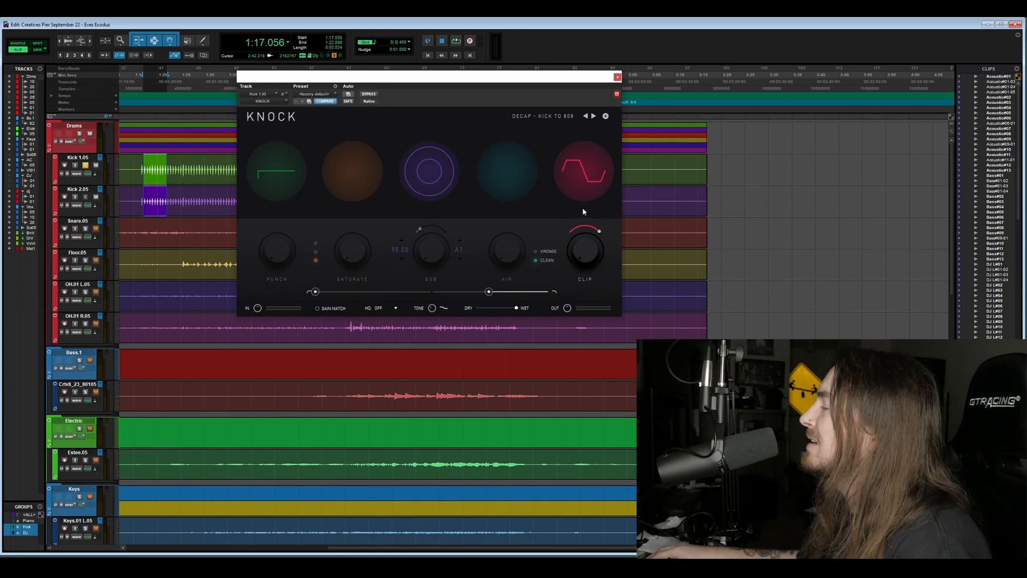
left_click_drag(571, 232, 532, 262)
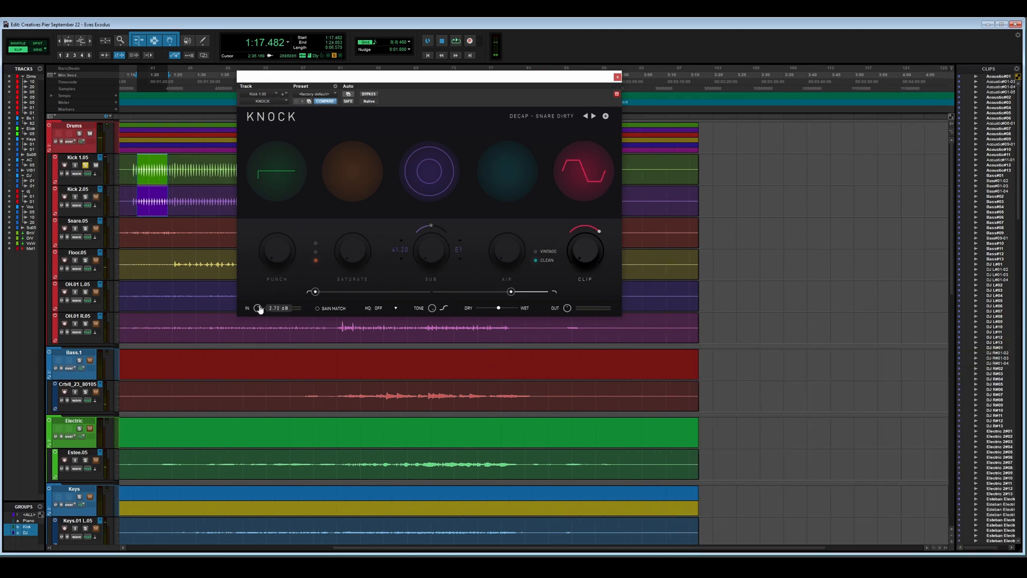
key("space")
left_click_drag(588, 251, 608, 280)
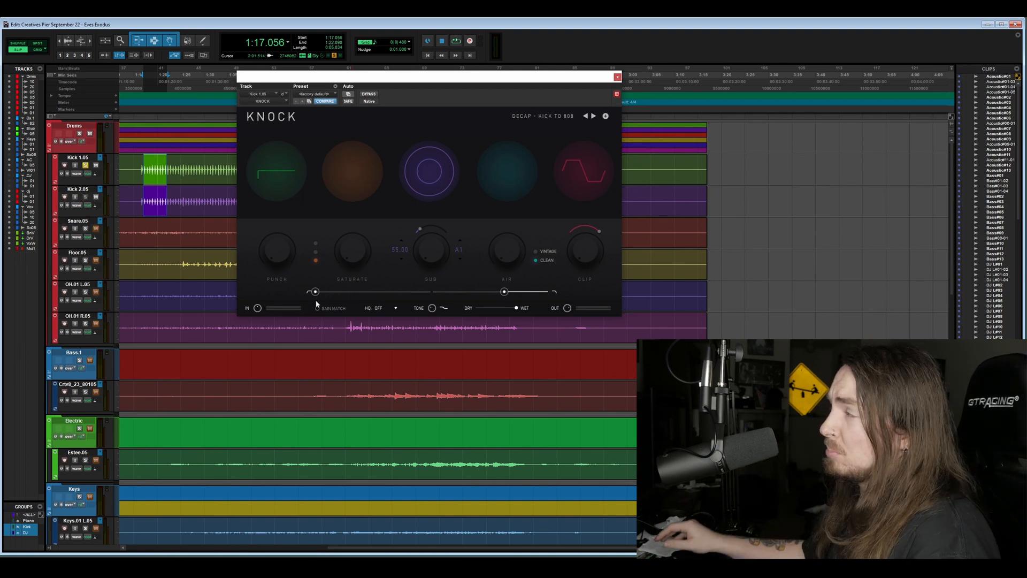
Step: Try the Good and Pristine HQ settings and vary the Dry/Wet mix
left_click(583, 182)
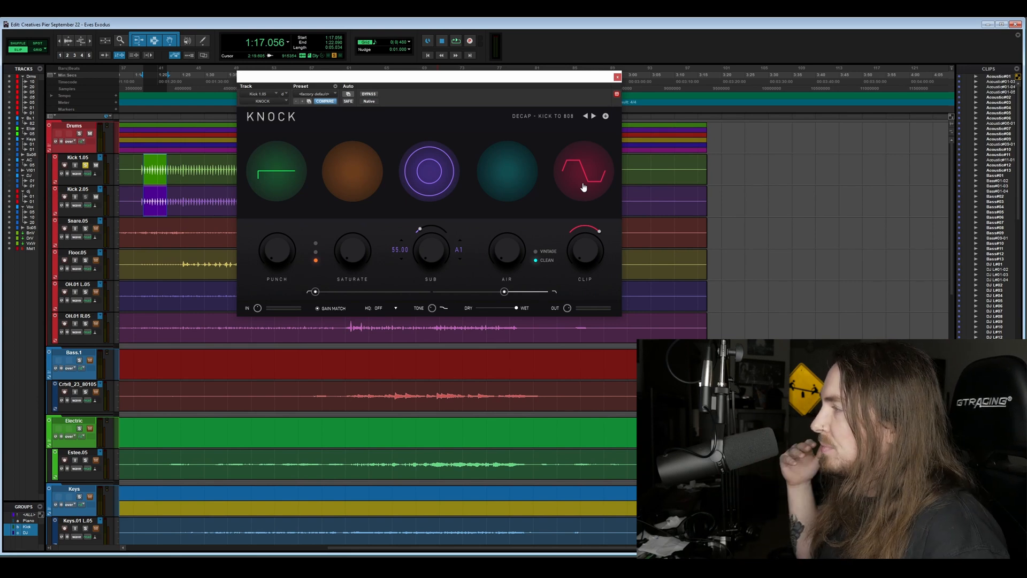
left_click(380, 308)
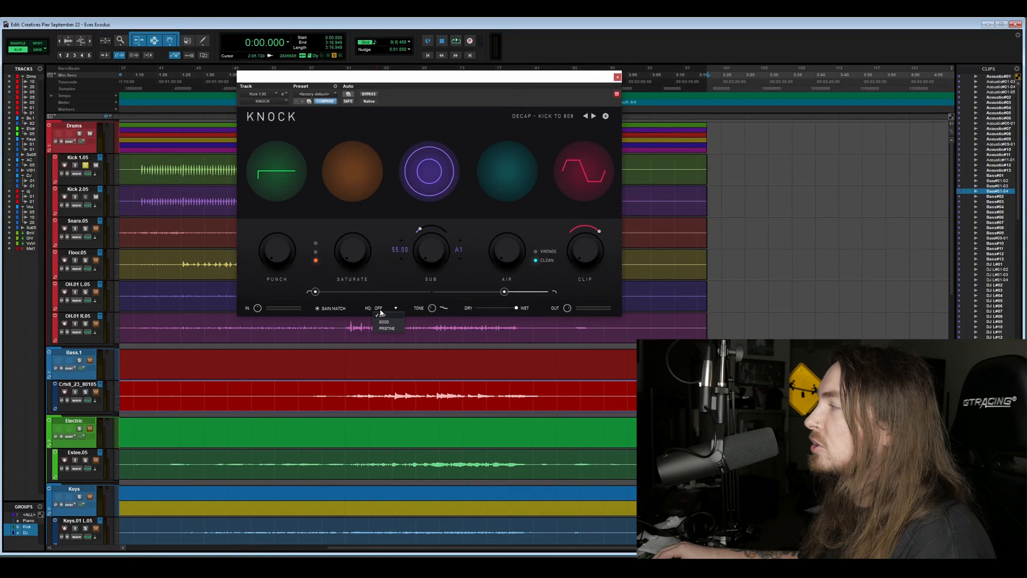
left_click(384, 322)
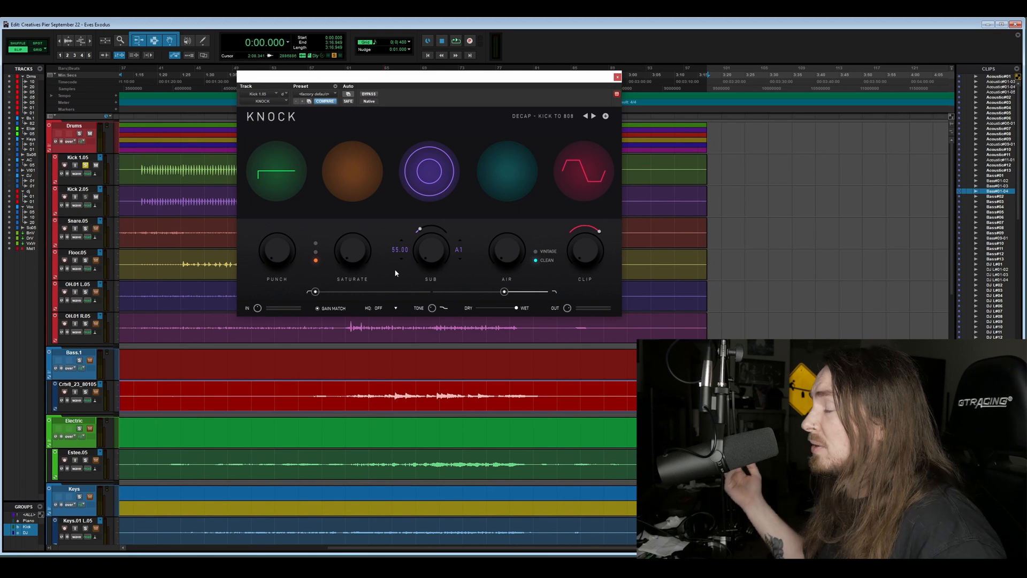
left_click(395, 309)
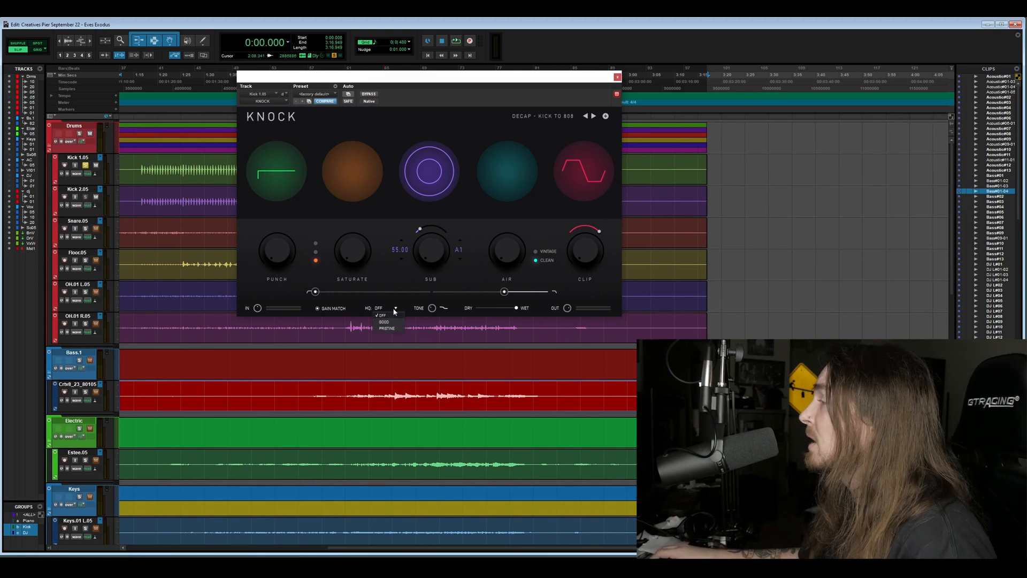
left_click(393, 321)
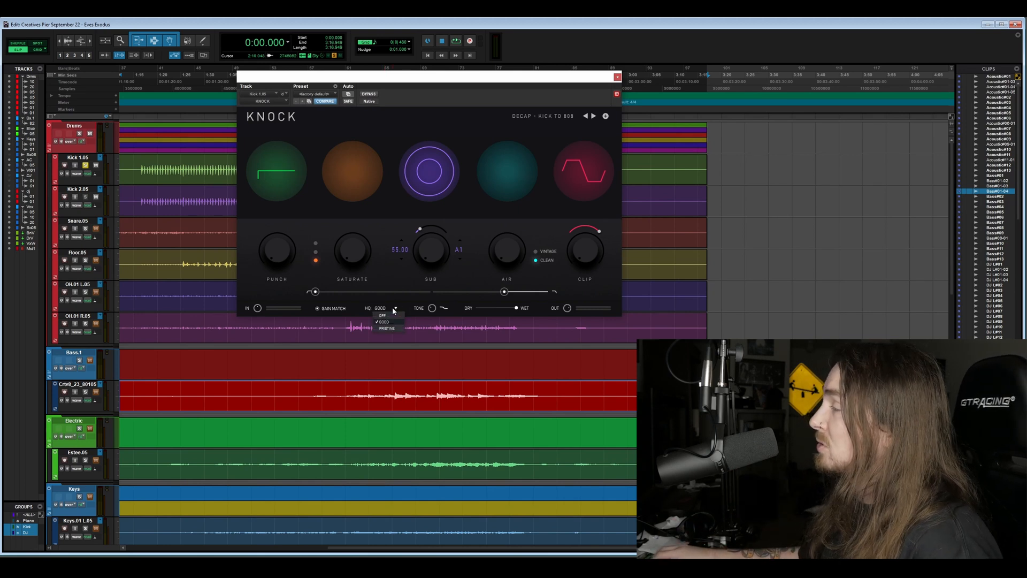
left_click(390, 327)
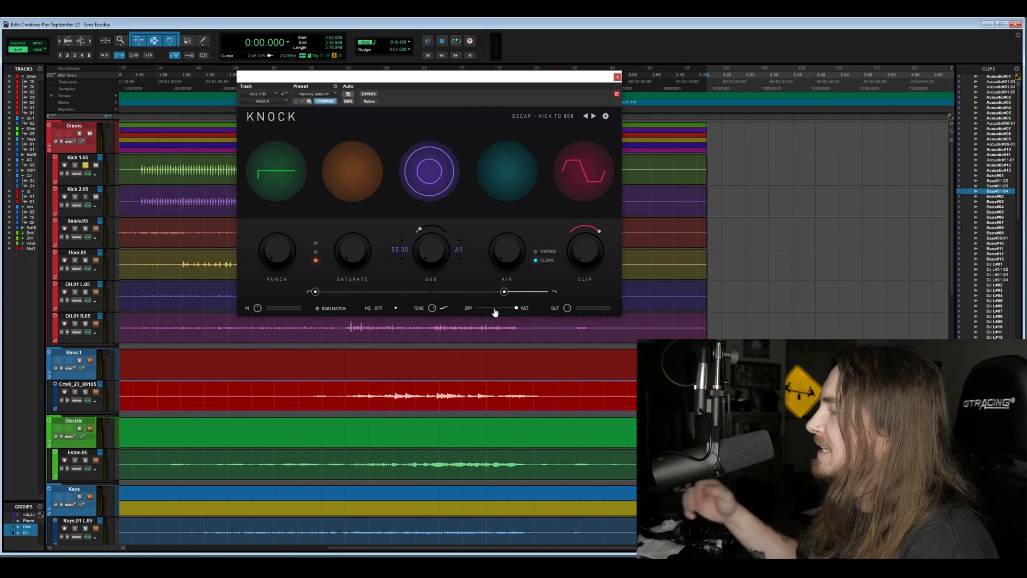
left_click_drag(492, 312, 408, 327)
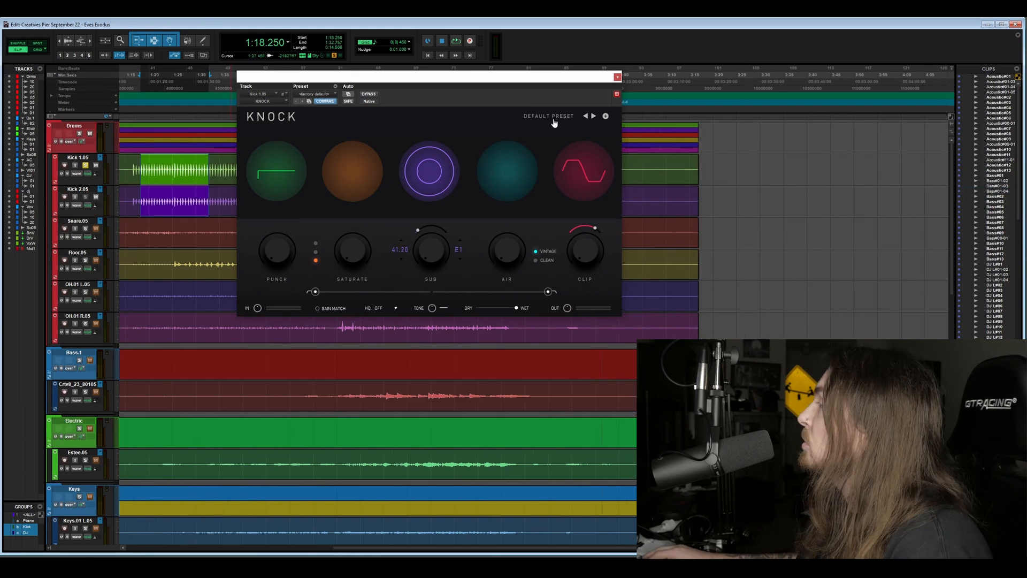
Step: Audition the Decap presets on the kick loop, including 808 Beefy, Breakbeat Subtle Dist and Overly Punchy
left_click(554, 120)
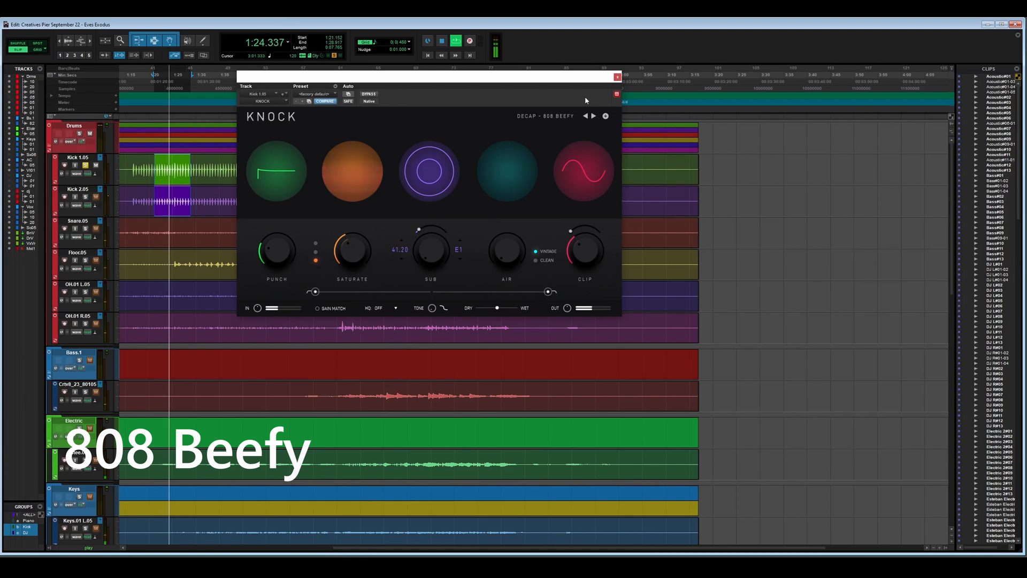
key("space")
left_click(594, 117)
key("space")
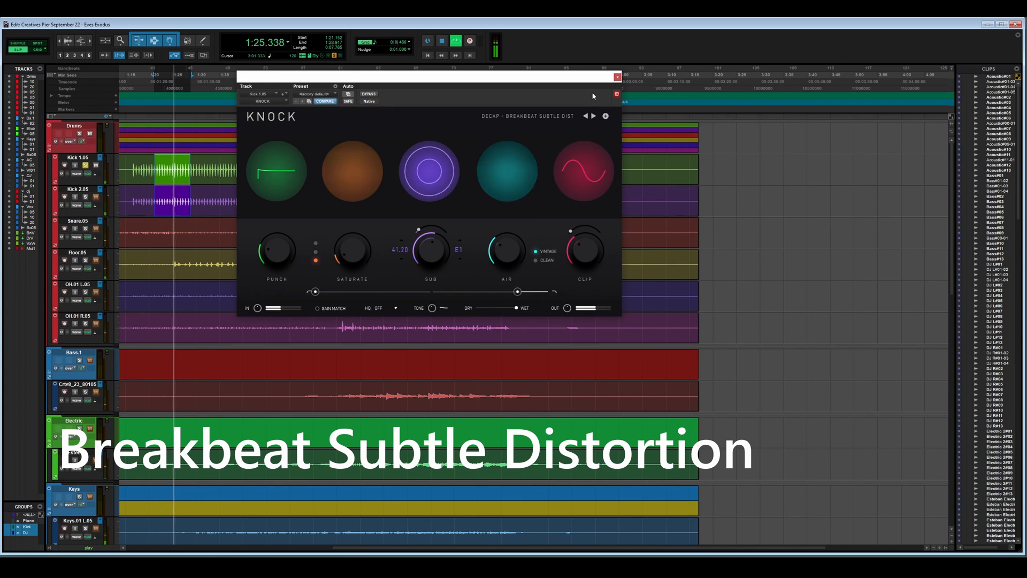
key("space")
left_click(594, 116)
key("space")
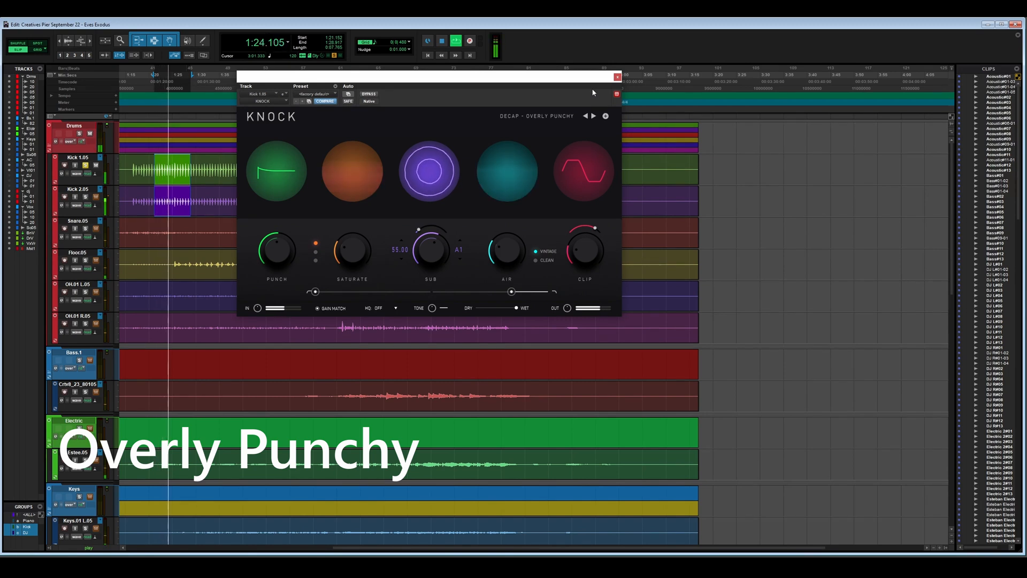
key("space")
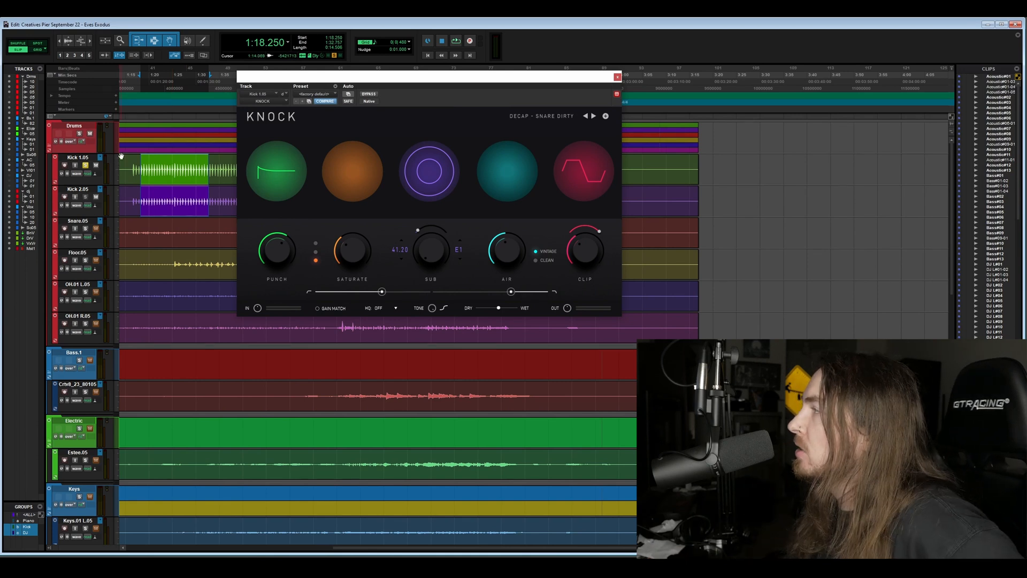
Step: Bypass the KNOCK plug-in on Kick 1.05 with the Decap Snare Dirty preset loaded
left_click(368, 93)
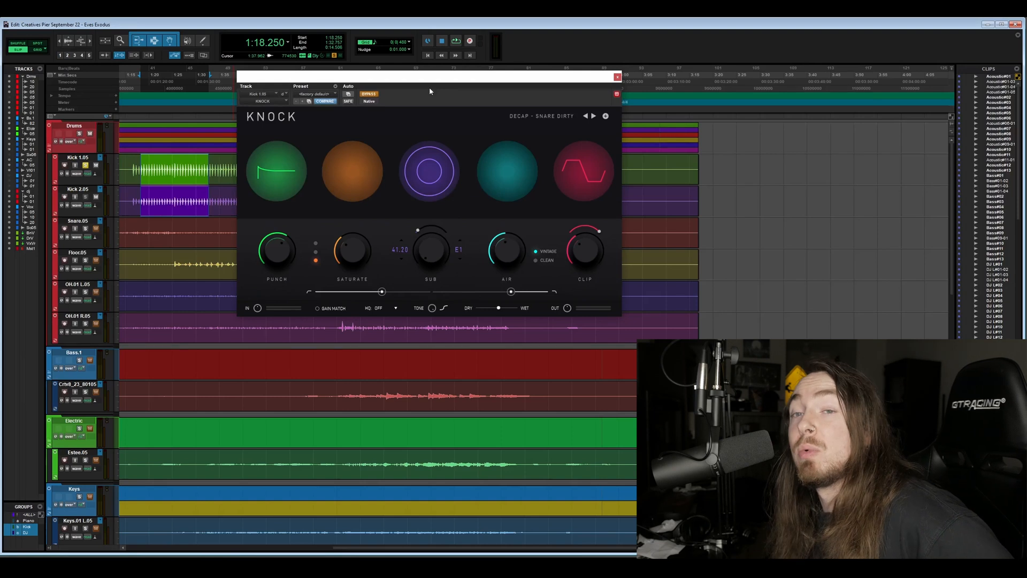
Step: Play back the selected kick loop on Kick 1.05 with KNOCK bypassed
key("space")
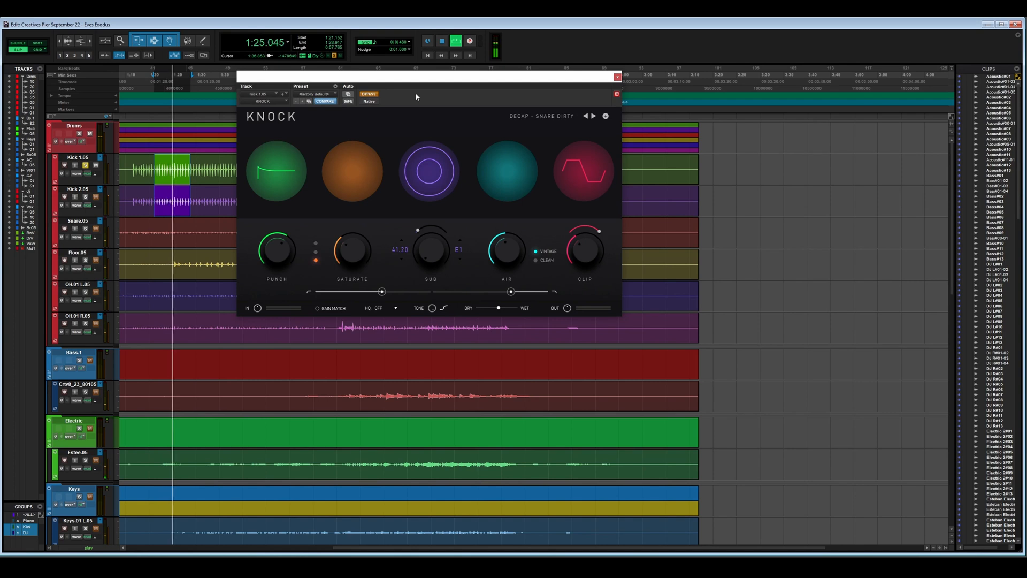
key("space")
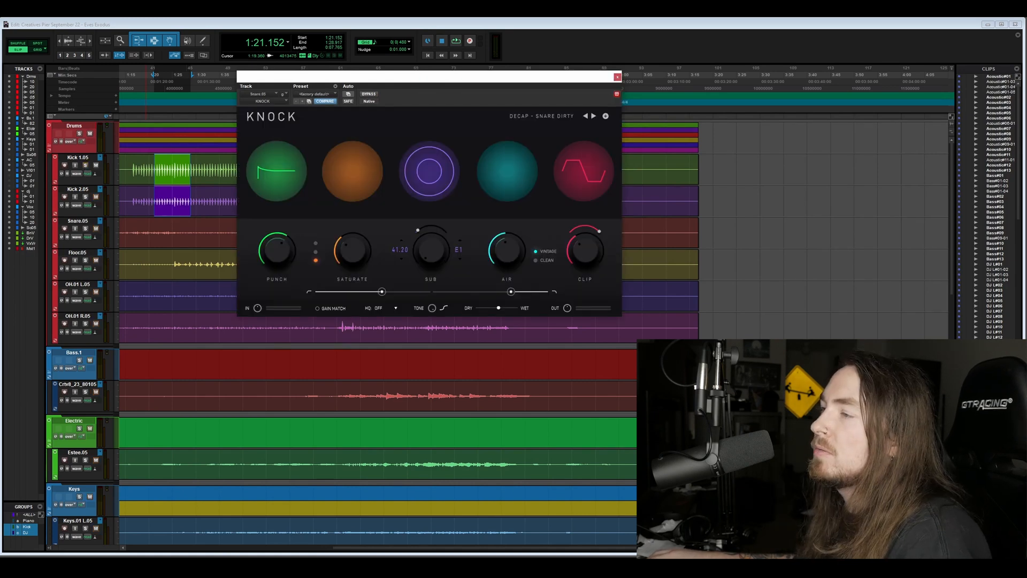
Step: Solo the Snare.05 track and select its hits from 1:59.893 to 2:04.330
left_click(85, 229)
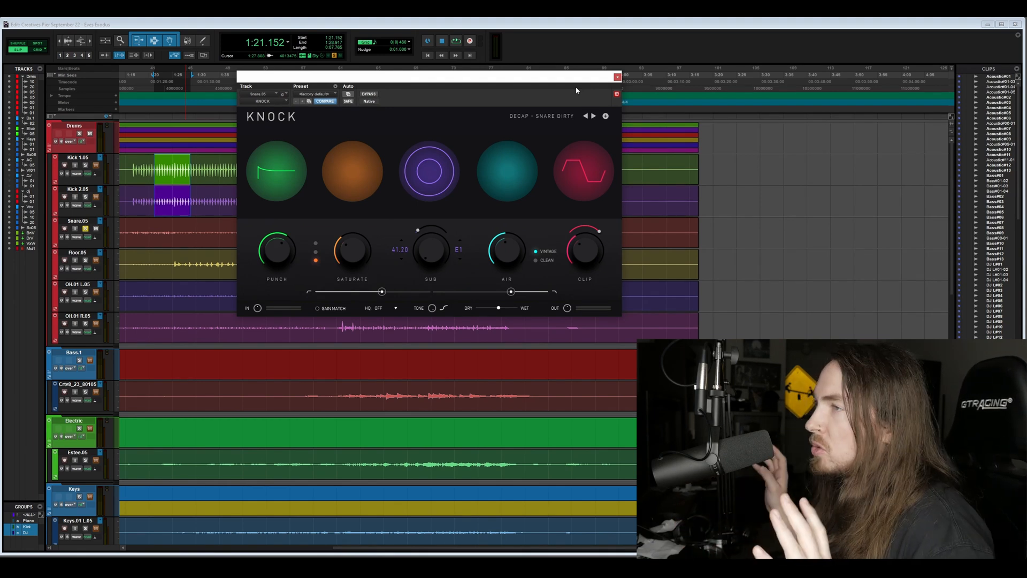
scroll(173, 242, "right", 5)
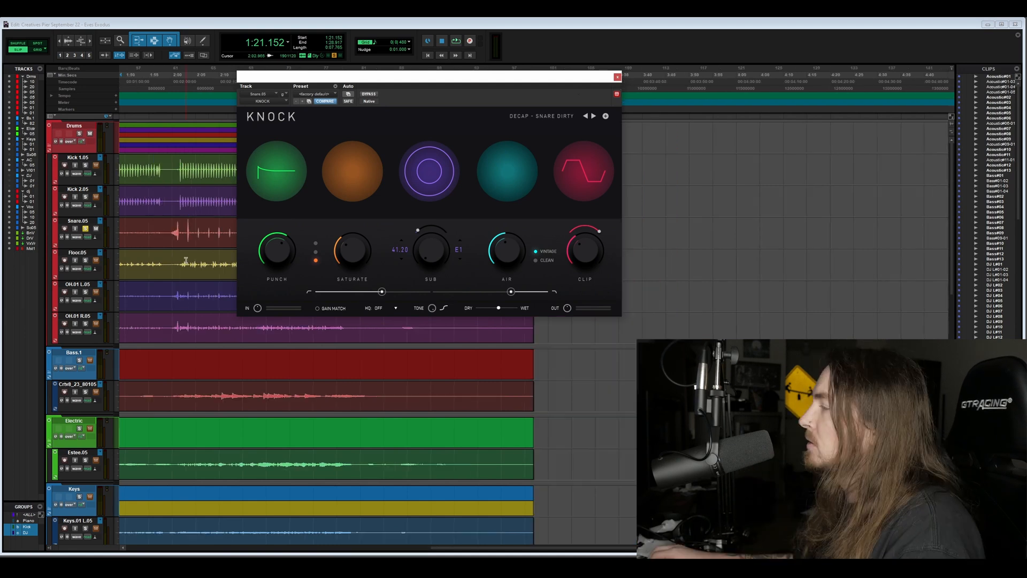
left_click_drag(171, 221, 192, 220)
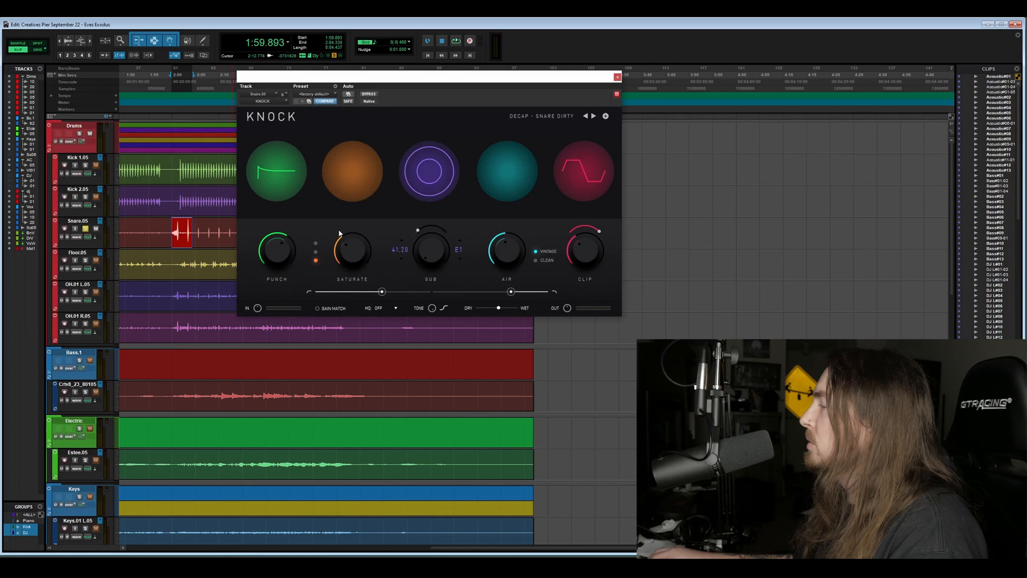
Step: Bypass KNOCK on Snare.05 and audition the selected snare hits dry
left_click(368, 94)
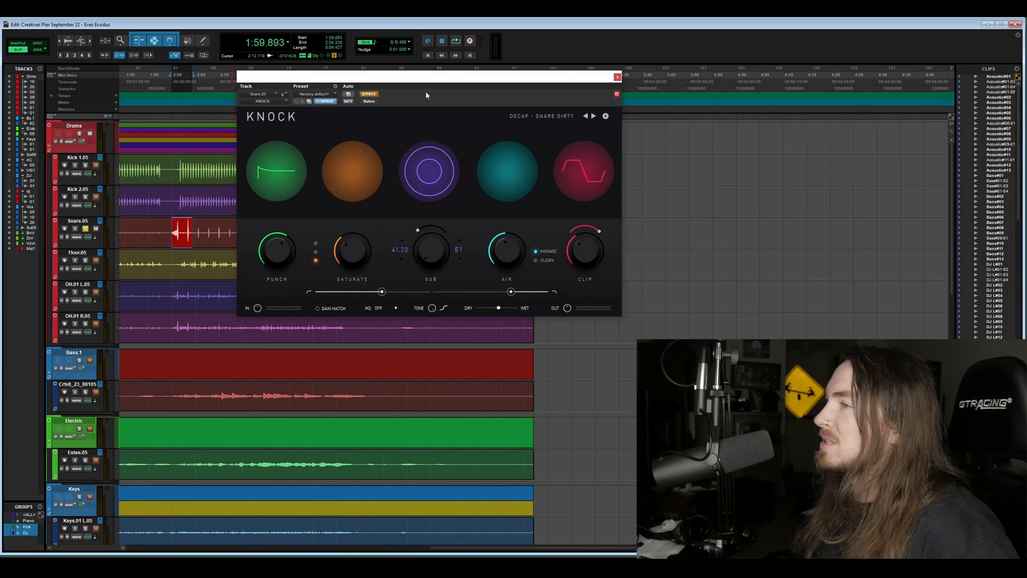
key("space")
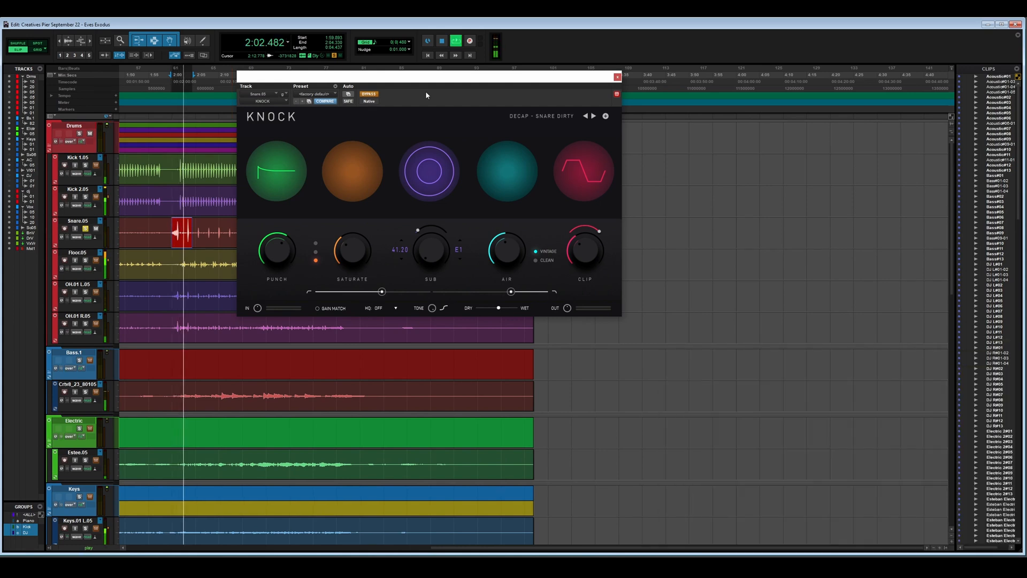
key("space")
Step: Reactivate KNOCK on Snare.05 and audition the snare selection with the Decap Snare Hard preset
left_click(368, 93)
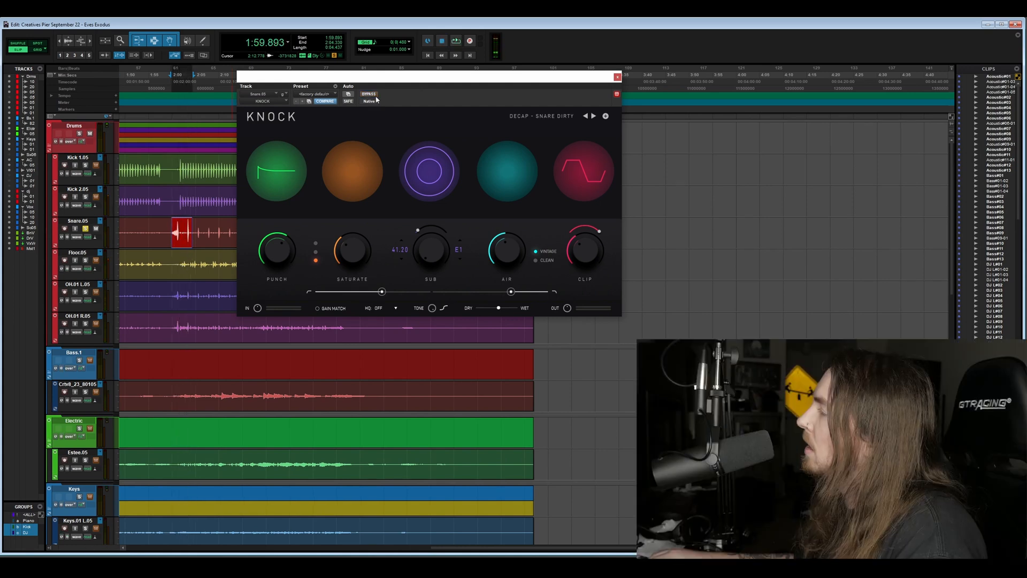
key("space")
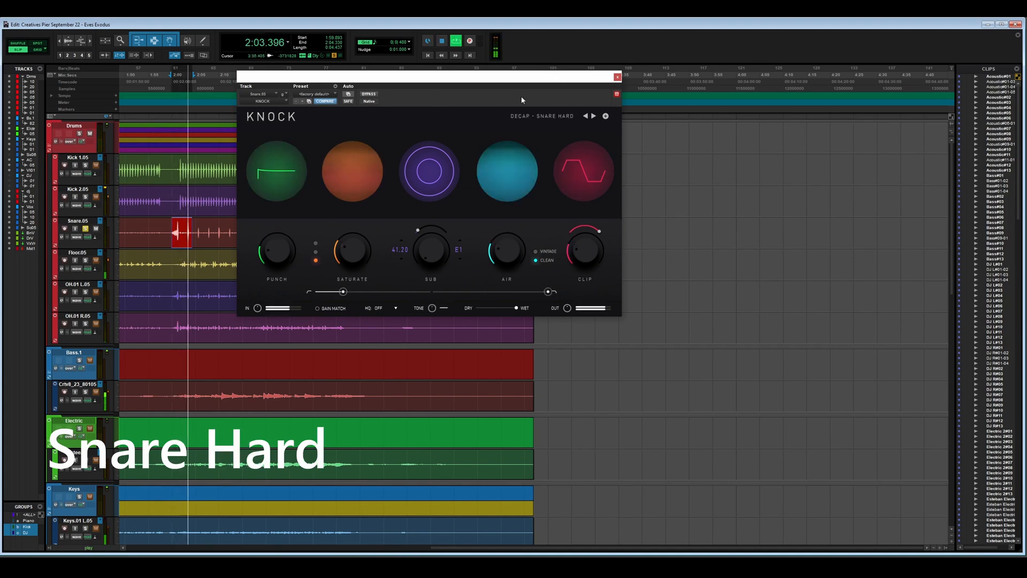
key("space")
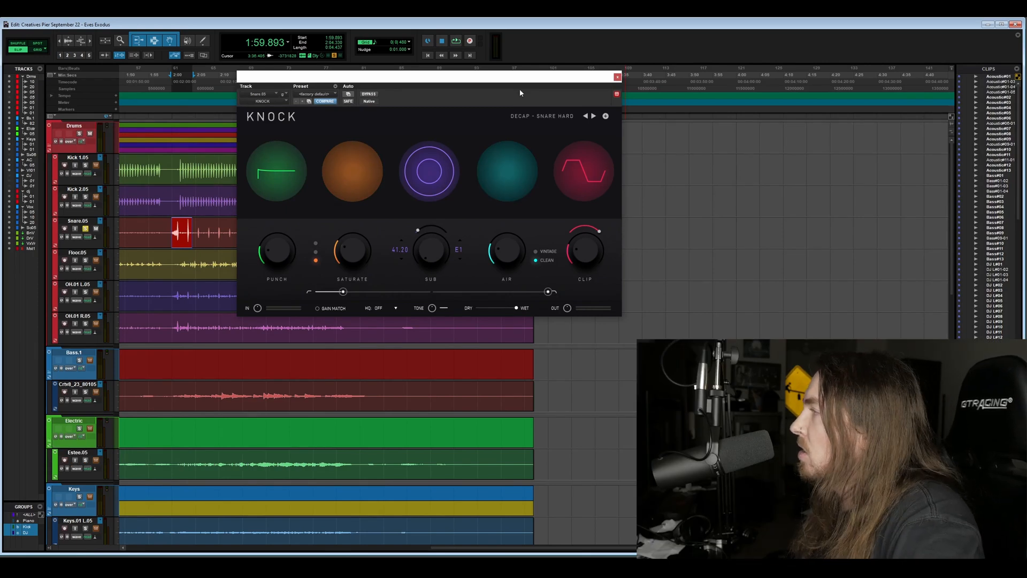
Step: Solo the Drums track with KNOCK on the Decap Snare Hard preset and place the playback start at 2:00.576
left_click(542, 115)
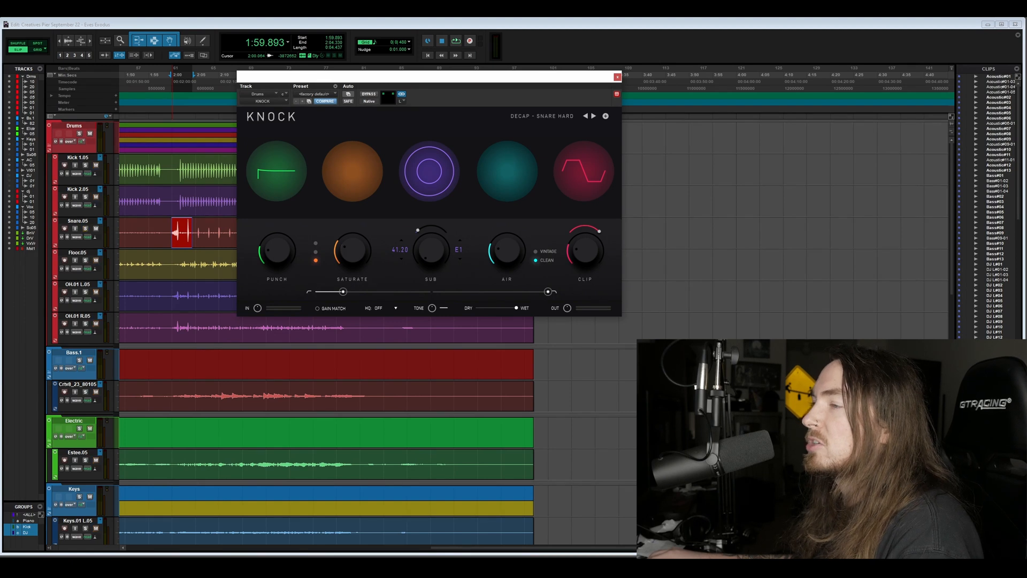
left_click(174, 117)
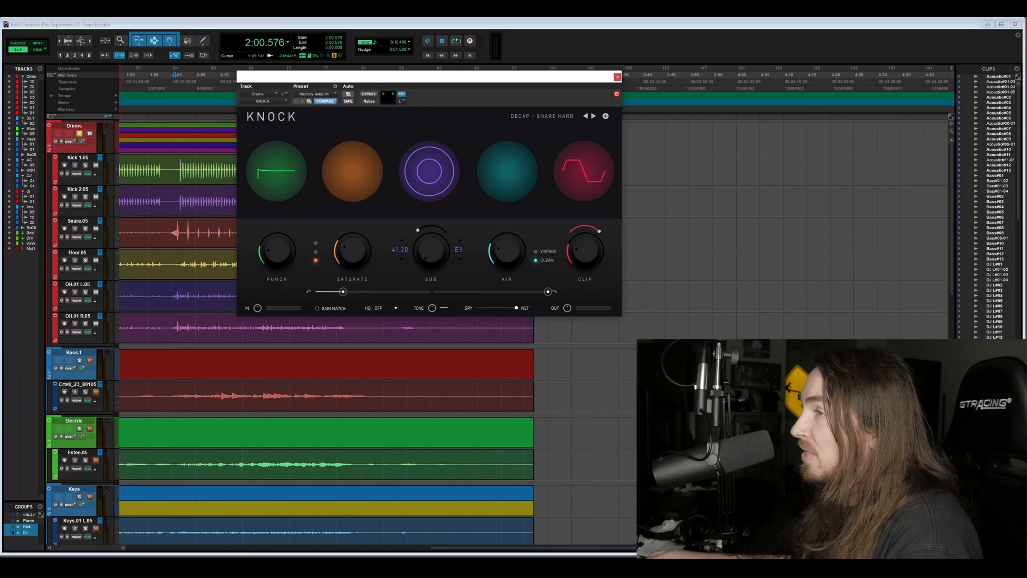
Step: Compare the full drum mix from 2:00.576 with KNOCK bypassed and active on the Drums track
left_click(369, 94)
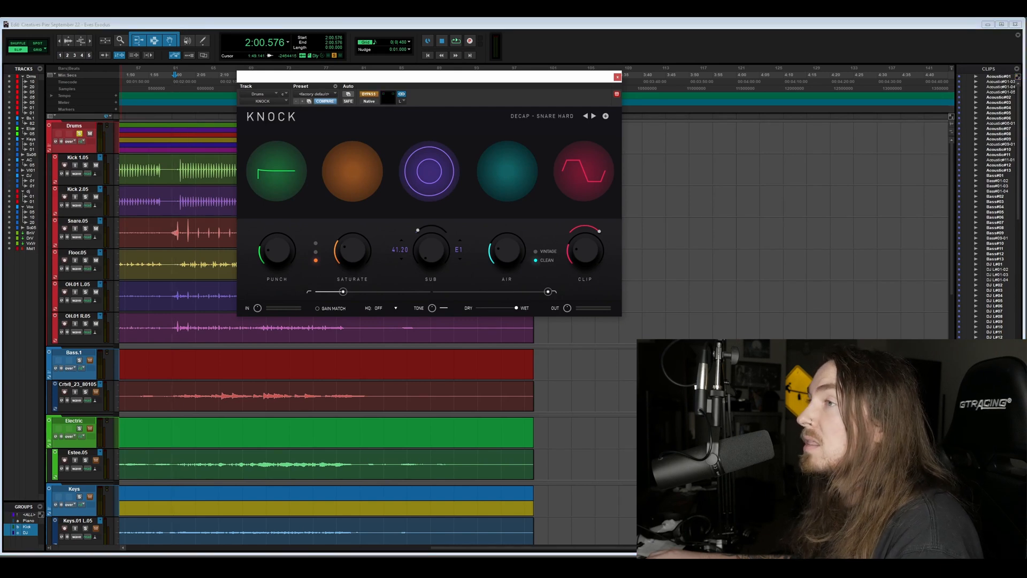
key("space")
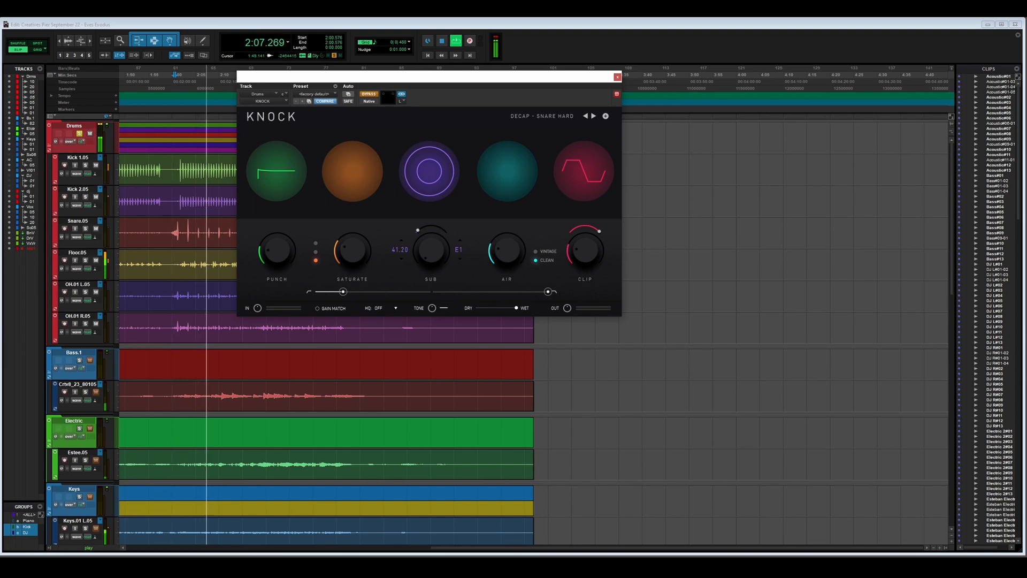
key("space")
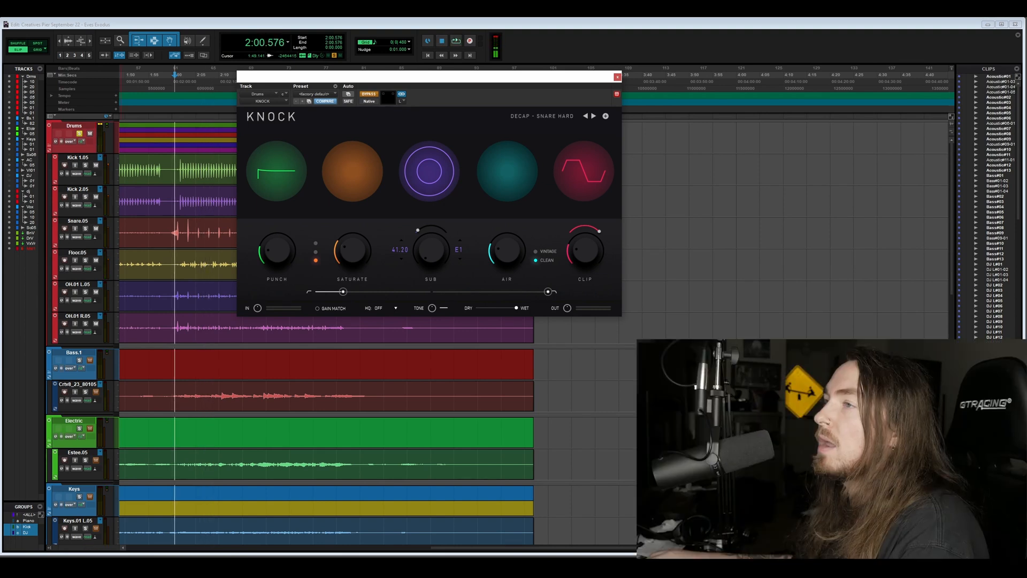
key("space")
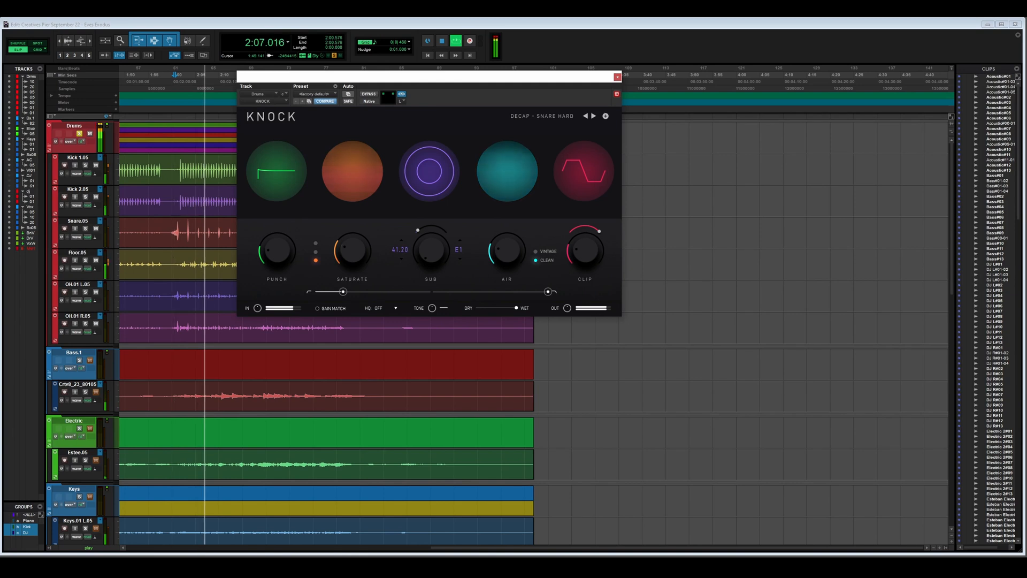
key("space")
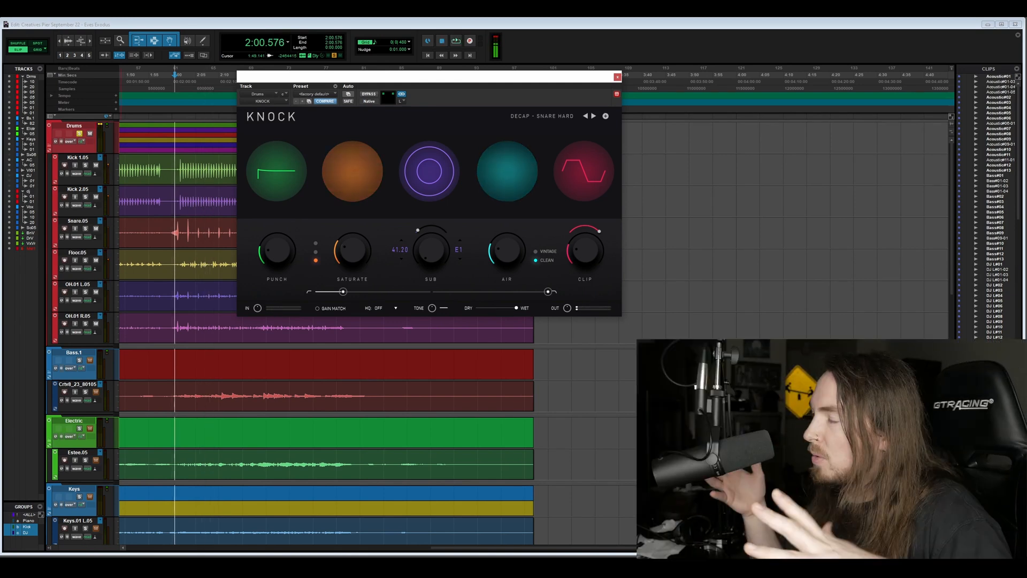